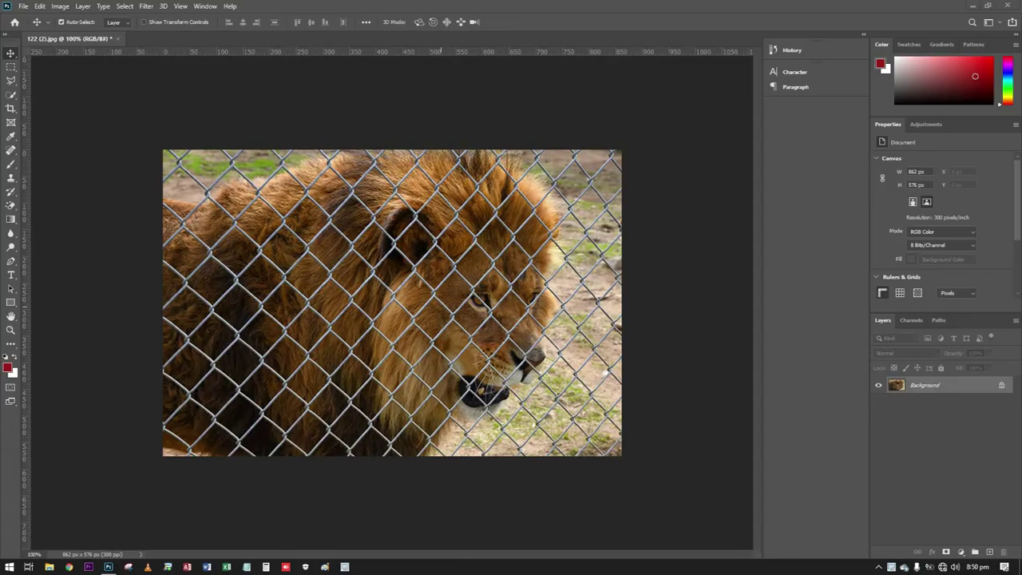
Unlock the background photo, hide Layer 0, and add an empty Layer 1 for brushing
{"action": "left_click", "coordinate": [1002, 385]}
{"action": "left_click", "coordinate": [988, 552]}
{"action": "left_click", "coordinate": [878, 419]}
{"action": "left_click", "coordinate": [10, 164]}
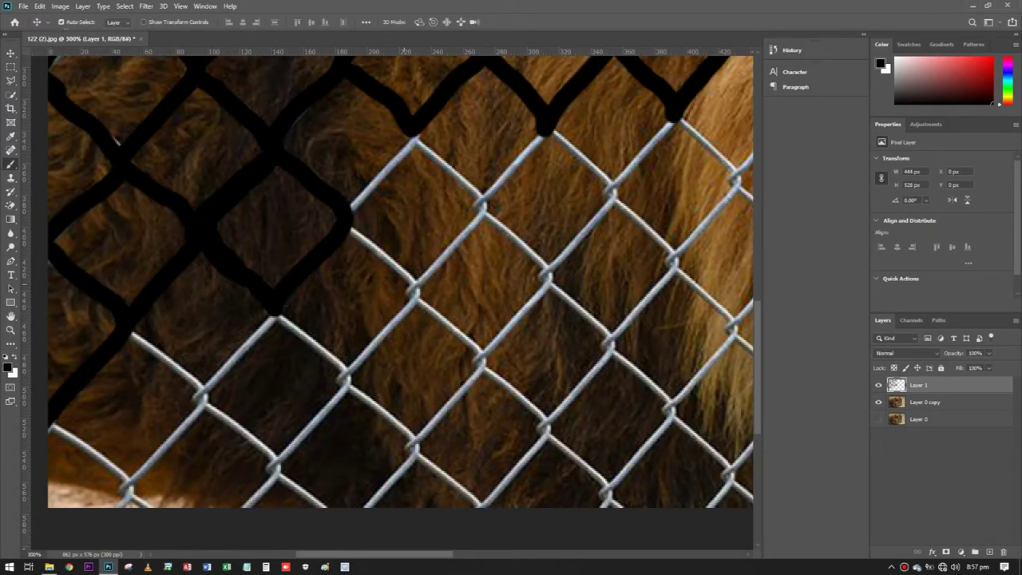
Paint black over the fence wires across the lion's lower-left body and centre on Layer 1
{"action": "mouse_move", "coordinate": [374, 182]}
{"action": "left_mouse_down"}
{"action": "mouse_move", "coordinate": [353, 206]}
{"action": "mouse_move", "coordinate": [351, 371]}
{"action": "mouse_move", "coordinate": [200, 395]}
{"action": "mouse_move", "coordinate": [135, 335]}
{"action": "left_mouse_up"}
{"action": "left_click_drag", "start_coordinate": [422, 143], "coordinate": [479, 222]}
{"action": "mouse_move", "coordinate": [416, 296]}
{"action": "left_mouse_down"}
{"action": "mouse_move", "coordinate": [547, 131]}
{"action": "mouse_move", "coordinate": [638, 160]}
{"action": "mouse_move", "coordinate": [702, 239]}
{"action": "mouse_move", "coordinate": [607, 348]}
{"action": "mouse_move", "coordinate": [483, 211]}
{"action": "left_mouse_up"}
{"action": "mouse_move", "coordinate": [551, 275]}
{"action": "left_mouse_down"}
{"action": "mouse_move", "coordinate": [726, 312]}
{"action": "mouse_move", "coordinate": [667, 415]}
{"action": "mouse_move", "coordinate": [543, 431]}
{"action": "mouse_move", "coordinate": [611, 503]}
{"action": "left_mouse_up"}
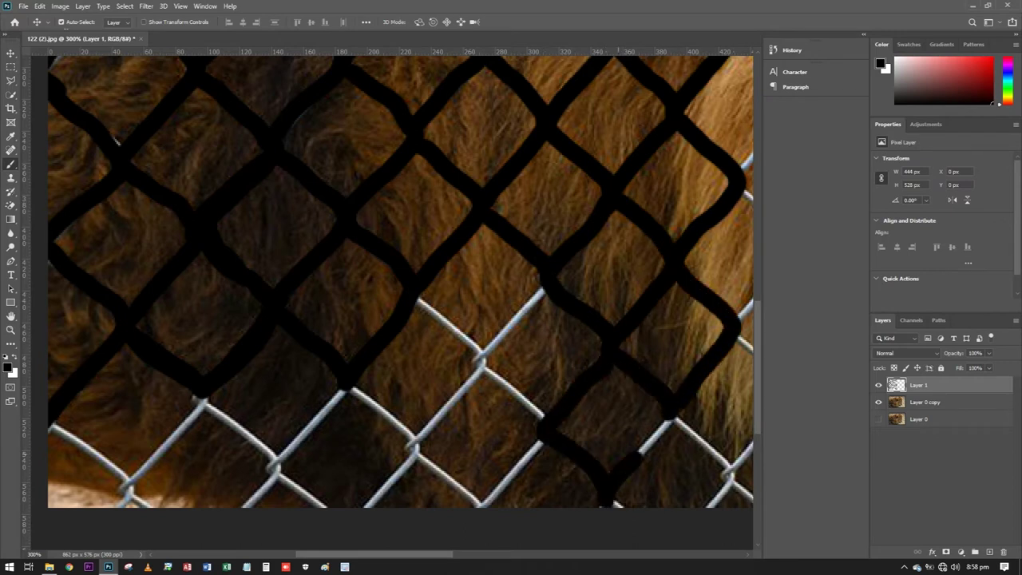
{"action": "left_click_drag", "start_coordinate": [670, 419], "coordinate": [735, 503]}
{"action": "left_click_drag", "start_coordinate": [551, 280], "coordinate": [415, 451]}
{"action": "left_click_drag", "start_coordinate": [415, 296], "coordinate": [455, 328]}
{"action": "left_click_drag", "start_coordinate": [343, 383], "coordinate": [383, 415]}
{"action": "left_click_drag", "start_coordinate": [451, 328], "coordinate": [547, 419]}
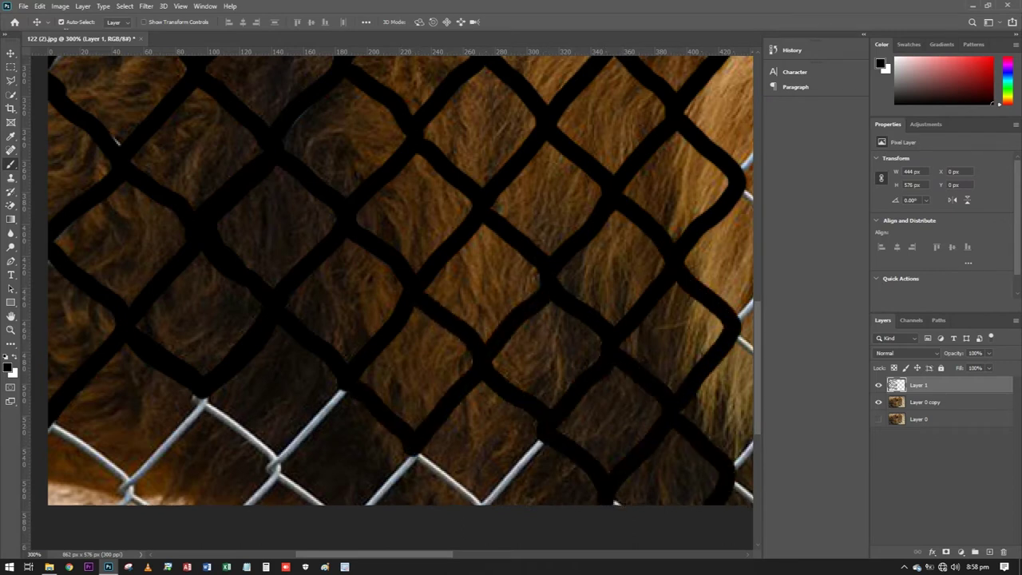
Brush black over the remaining fence wires along the bottom-left of the photo
{"action": "scroll", "coordinate": [400, 319], "scroll_direction": "down", "scroll_amount": 3}
{"action": "left_click_drag", "start_coordinate": [547, 271], "coordinate": [479, 342]}
{"action": "left_click_drag", "start_coordinate": [415, 290], "coordinate": [360, 341]}
{"action": "left_click_drag", "start_coordinate": [343, 227], "coordinate": [272, 307]}
{"action": "mouse_move", "coordinate": [272, 297]}
{"action": "left_mouse_down"}
{"action": "mouse_move", "coordinate": [188, 234]}
{"action": "mouse_move", "coordinate": [119, 339]}
{"action": "left_mouse_up"}
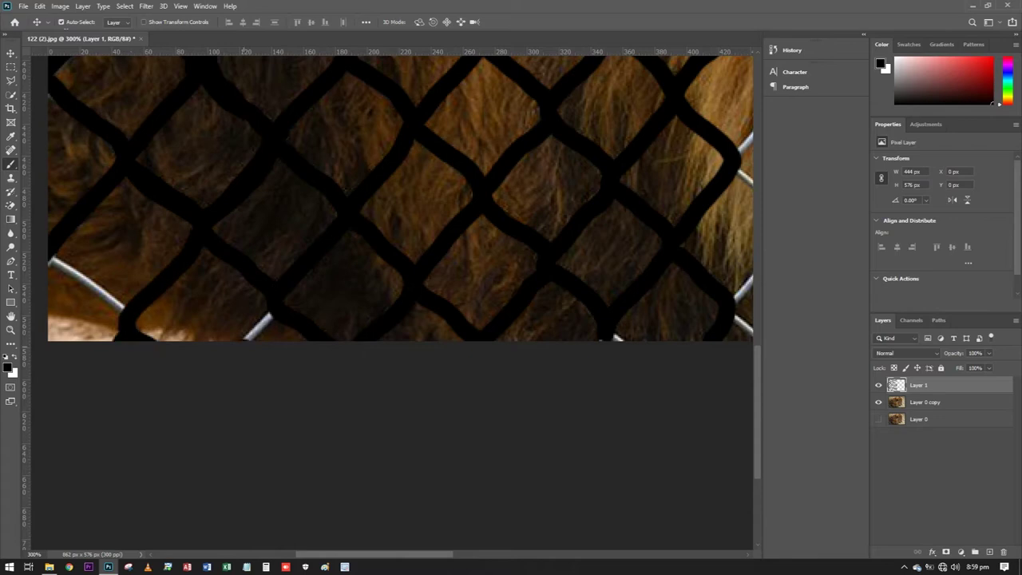
{"action": "left_click_drag", "start_coordinate": [271, 315], "coordinate": [240, 342]}
{"action": "left_click_drag", "start_coordinate": [49, 259], "coordinate": [126, 318]}
{"action": "left_click_drag", "start_coordinate": [611, 333], "coordinate": [623, 341]}
{"action": "scroll", "coordinate": [399, 199], "scroll_direction": "right", "scroll_amount": 10}
{"action": "scroll", "coordinate": [391, 304], "scroll_direction": "up", "scroll_amount": 15}
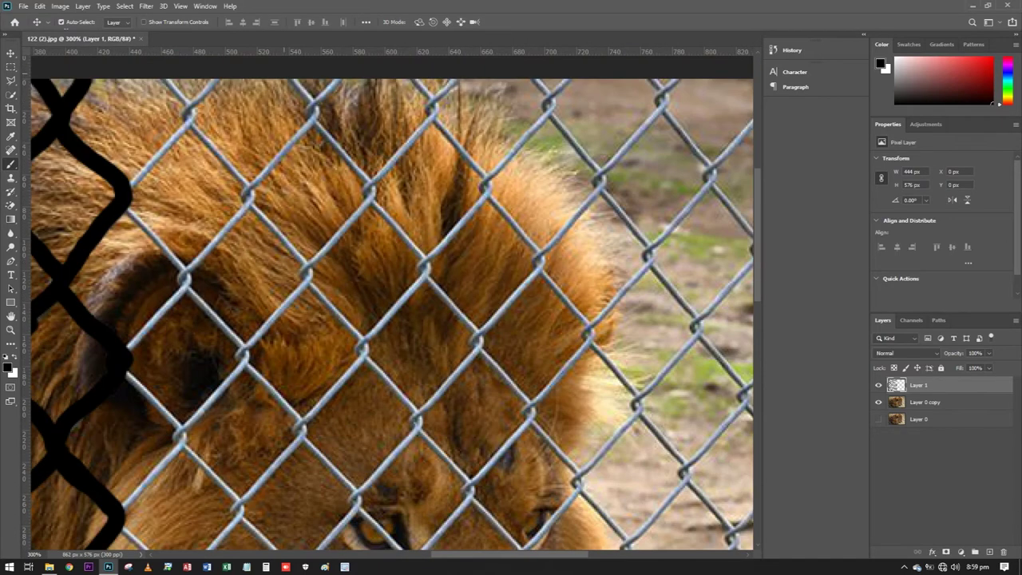
Trace black over the fence wires across the mane and down the right edge
{"action": "mouse_move", "coordinate": [191, 116]}
{"action": "left_mouse_down"}
{"action": "mouse_move", "coordinate": [136, 339]}
{"action": "mouse_move", "coordinate": [252, 363]}
{"action": "mouse_move", "coordinate": [260, 124]}
{"action": "mouse_move", "coordinate": [436, 100]}
{"action": "mouse_move", "coordinate": [375, 188]}
{"action": "mouse_move", "coordinate": [256, 206]}
{"action": "left_mouse_up"}
{"action": "left_click_drag", "start_coordinate": [565, 81], "coordinate": [421, 262]}
{"action": "mouse_move", "coordinate": [367, 196]}
{"action": "left_mouse_down"}
{"action": "mouse_move", "coordinate": [543, 264]}
{"action": "mouse_move", "coordinate": [671, 84]}
{"action": "mouse_move", "coordinate": [651, 255]}
{"action": "mouse_move", "coordinate": [531, 416]}
{"action": "mouse_move", "coordinate": [607, 459]}
{"action": "mouse_move", "coordinate": [471, 487]}
{"action": "mouse_move", "coordinate": [687, 463]}
{"action": "mouse_move", "coordinate": [746, 232]}
{"action": "mouse_move", "coordinate": [747, 120]}
{"action": "left_mouse_up"}
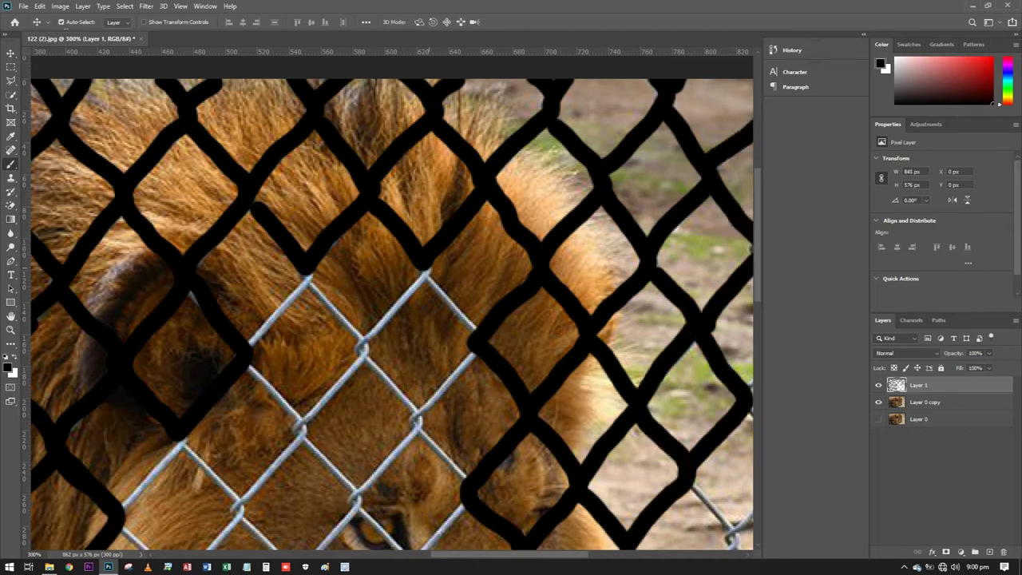
{"action": "left_click_drag", "start_coordinate": [431, 268], "coordinate": [415, 427]}
{"action": "mouse_move", "coordinate": [475, 327]}
{"action": "left_mouse_down"}
{"action": "mouse_move", "coordinate": [263, 343]}
{"action": "mouse_move", "coordinate": [363, 363]}
{"action": "left_mouse_up"}
{"action": "mouse_move", "coordinate": [303, 435]}
{"action": "left_mouse_down"}
{"action": "mouse_move", "coordinate": [467, 431]}
{"action": "mouse_move", "coordinate": [419, 547]}
{"action": "left_mouse_up"}
Paint black over the wires in the upper centre and around the lion's nose
{"action": "scroll", "coordinate": [420, 547], "scroll_direction": "down", "scroll_amount": 1}
{"action": "scroll", "coordinate": [391, 304], "scroll_direction": "down", "scroll_amount": 4}
{"action": "scroll", "coordinate": [391, 303], "scroll_direction": "down", "scroll_amount": 4}
{"action": "left_click_drag", "start_coordinate": [140, 89], "coordinate": [240, 167]}
{"action": "mouse_move", "coordinate": [240, 168]}
{"action": "left_mouse_down"}
{"action": "mouse_move", "coordinate": [174, 241]}
{"action": "mouse_move", "coordinate": [297, 88]}
{"action": "mouse_move", "coordinate": [336, 235]}
{"action": "left_mouse_up"}
{"action": "left_click_drag", "start_coordinate": [328, 228], "coordinate": [415, 160]}
{"action": "left_click_drag", "start_coordinate": [415, 224], "coordinate": [263, 384]}
{"action": "mouse_move", "coordinate": [295, 232]}
{"action": "left_mouse_down"}
{"action": "mouse_move", "coordinate": [407, 375]}
{"action": "mouse_move", "coordinate": [412, 187]}
{"action": "mouse_move", "coordinate": [515, 363]}
{"action": "left_mouse_up"}
{"action": "mouse_move", "coordinate": [519, 303]}
{"action": "left_mouse_down"}
{"action": "mouse_move", "coordinate": [631, 204]}
{"action": "mouse_move", "coordinate": [575, 351]}
{"action": "mouse_move", "coordinate": [650, 436]}
{"action": "mouse_move", "coordinate": [677, 344]}
{"action": "left_mouse_up"}
{"action": "mouse_move", "coordinate": [678, 264]}
{"action": "left_mouse_down"}
{"action": "mouse_move", "coordinate": [726, 327]}
{"action": "mouse_move", "coordinate": [719, 467]}
{"action": "left_mouse_up"}
{"action": "left_click_drag", "start_coordinate": [722, 376], "coordinate": [750, 340]}
{"action": "mouse_move", "coordinate": [559, 359]}
{"action": "left_mouse_down"}
{"action": "mouse_move", "coordinate": [447, 423]}
{"action": "mouse_move", "coordinate": [558, 431]}
{"action": "left_mouse_up"}
Cover the fence wires around the lion's mouth and lower left with black strokes
{"action": "left_click_drag", "start_coordinate": [356, 372], "coordinate": [455, 432]}
{"action": "left_click_drag", "start_coordinate": [416, 423], "coordinate": [340, 519]}
{"action": "left_click_drag", "start_coordinate": [455, 443], "coordinate": [403, 495]}
{"action": "mouse_move", "coordinate": [347, 395]}
{"action": "left_mouse_down"}
{"action": "mouse_move", "coordinate": [220, 459]}
{"action": "mouse_move", "coordinate": [343, 531]}
{"action": "left_mouse_up"}
{"action": "mouse_move", "coordinate": [171, 372]}
{"action": "left_mouse_down"}
{"action": "mouse_move", "coordinate": [244, 311]}
{"action": "mouse_move", "coordinate": [228, 447]}
{"action": "mouse_move", "coordinate": [168, 535]}
{"action": "left_mouse_up"}
{"action": "left_click_drag", "start_coordinate": [172, 383], "coordinate": [116, 471]}
{"action": "left_click_drag", "start_coordinate": [120, 307], "coordinate": [179, 252]}
{"action": "left_click_drag", "start_coordinate": [180, 251], "coordinate": [232, 300]}
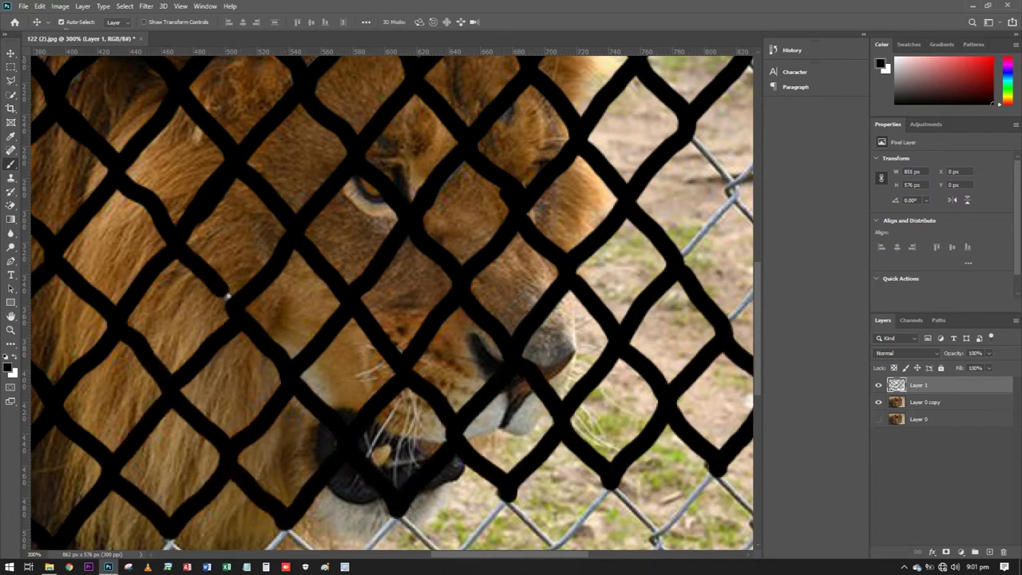
Trace black over the wires across the grass on the lower right and right side
{"action": "scroll", "coordinate": [392, 303], "scroll_direction": "down", "scroll_amount": 5}
{"action": "left_click_drag", "start_coordinate": [400, 260], "coordinate": [331, 327]}
{"action": "mouse_move", "coordinate": [403, 268]}
{"action": "left_mouse_down"}
{"action": "mouse_move", "coordinate": [447, 359]}
{"action": "mouse_move", "coordinate": [515, 239]}
{"action": "left_mouse_up"}
{"action": "left_click_drag", "start_coordinate": [499, 280], "coordinate": [563, 375]}
{"action": "left_click_drag", "start_coordinate": [511, 288], "coordinate": [619, 228]}
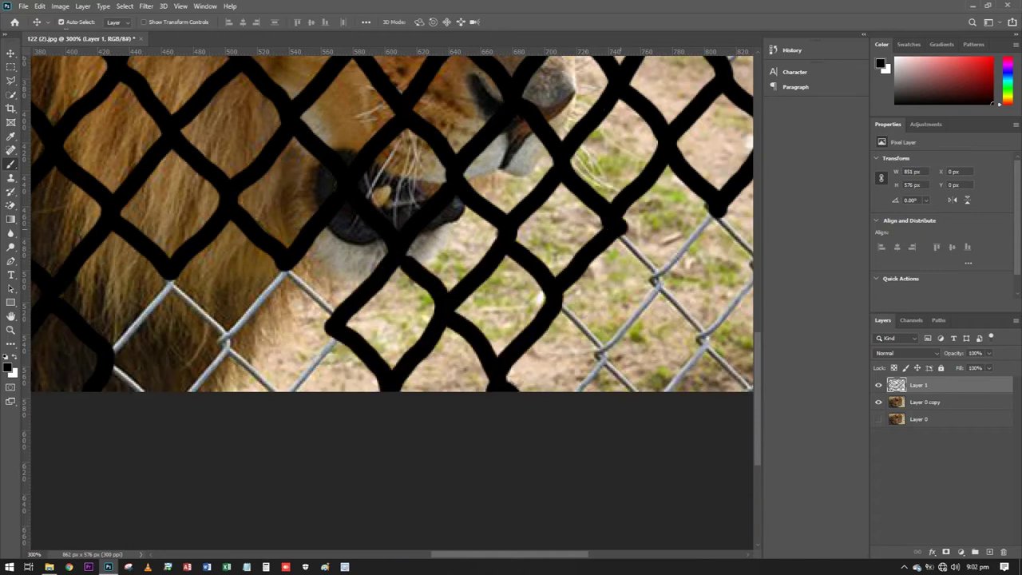
{"action": "left_click_drag", "start_coordinate": [663, 279], "coordinate": [575, 391]}
{"action": "left_click_drag", "start_coordinate": [718, 212], "coordinate": [751, 260]}
{"action": "left_click_drag", "start_coordinate": [662, 279], "coordinate": [750, 383]}
Black out the fence wires across the lower-left and lower-centre grass
{"action": "scroll", "coordinate": [391, 303], "scroll_direction": "left", "scroll_amount": 1}
{"action": "left_click_drag", "start_coordinate": [291, 280], "coordinate": [232, 391]}
{"action": "left_click_drag", "start_coordinate": [343, 272], "coordinate": [287, 343]}
{"action": "left_click_drag", "start_coordinate": [216, 367], "coordinate": [171, 392]}
{"action": "left_click_drag", "start_coordinate": [351, 275], "coordinate": [395, 319]}
{"action": "left_click_drag", "start_coordinate": [395, 339], "coordinate": [292, 392]}
Trace the last remaining fence wires along the image's right edge
{"action": "scroll", "coordinate": [391, 224], "scroll_direction": "right", "scroll_amount": 5}
{"action": "scroll", "coordinate": [263, 288], "scroll_direction": "up", "scroll_amount": 3}
{"action": "left_click_drag", "start_coordinate": [491, 208], "coordinate": [467, 319]}
{"action": "left_click_drag", "start_coordinate": [491, 336], "coordinate": [451, 459]}
{"action": "left_click_drag", "start_coordinate": [480, 124], "coordinate": [419, 196]}
{"action": "scroll", "coordinate": [264, 304], "scroll_direction": "up", "scroll_amount": 3}
{"action": "left_click_drag", "start_coordinate": [427, 344], "coordinate": [371, 479]}
{"action": "left_click_drag", "start_coordinate": [483, 407], "coordinate": [428, 475]}
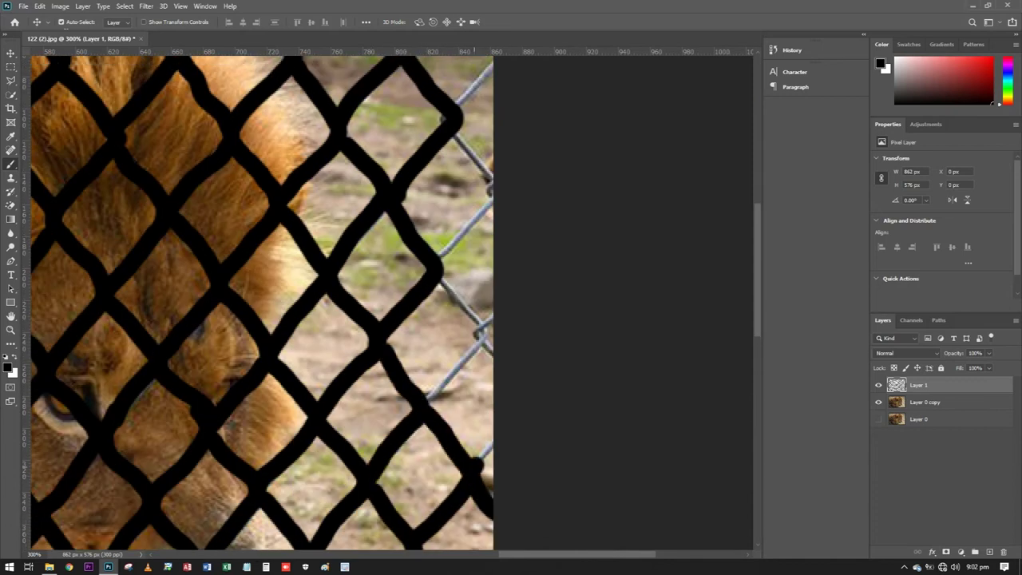
{"action": "left_click_drag", "start_coordinate": [479, 336], "coordinate": [423, 407]}
{"action": "left_click_drag", "start_coordinate": [491, 307], "coordinate": [467, 363]}
{"action": "left_click_drag", "start_coordinate": [479, 200], "coordinate": [447, 320]}
{"action": "scroll", "coordinate": [479, 207], "scroll_direction": "down", "scroll_amount": 1}
{"action": "left_click_drag", "start_coordinate": [479, 224], "coordinate": [447, 367]}
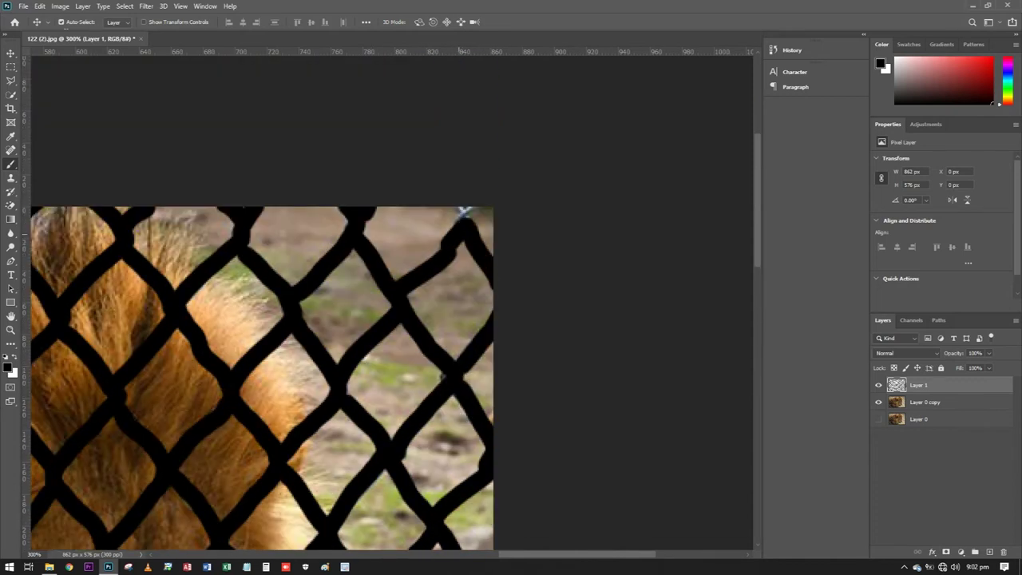
{"action": "scroll", "coordinate": [336, 367], "scroll_direction": "down", "scroll_amount": 1}
{"action": "scroll", "coordinate": [391, 303], "scroll_direction": "down", "scroll_amount": 1}
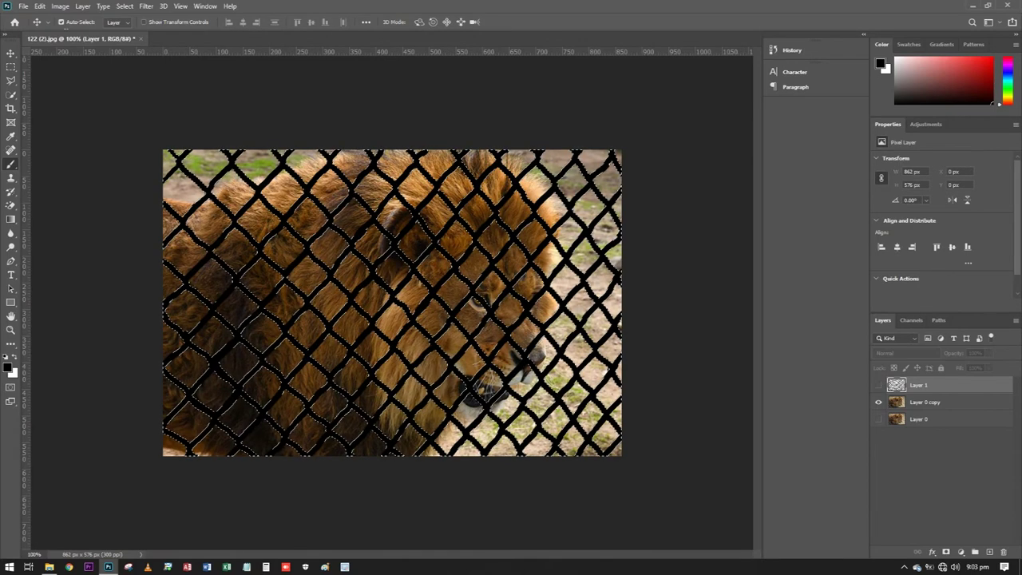
Content-Aware Fill the traced fence selection on Layer 0 copy, then deselect
{"action": "left_click", "coordinate": [924, 401]}
{"action": "key", "text": "l"}
{"action": "right_click", "coordinate": [397, 272]}
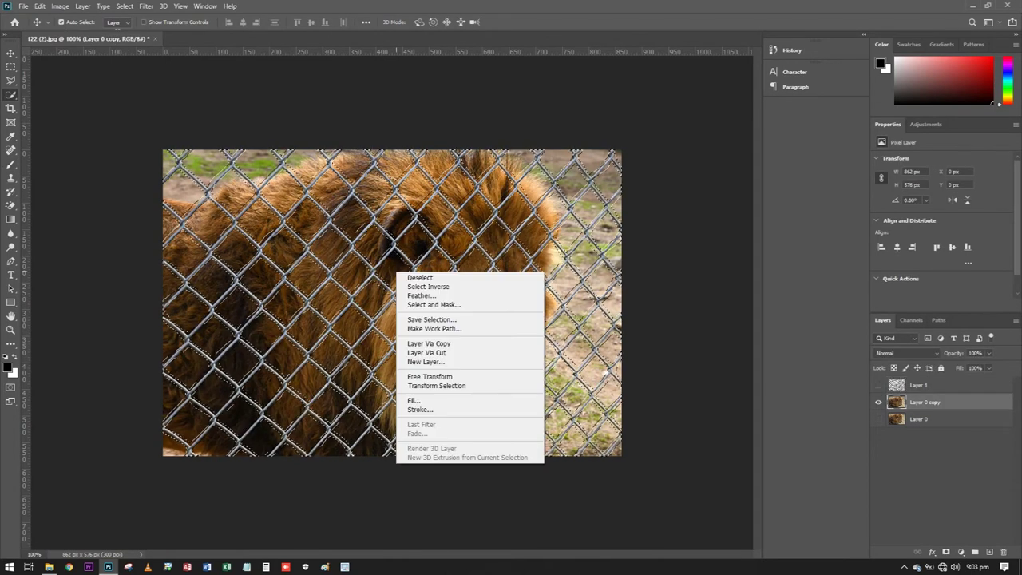
{"action": "left_click", "coordinate": [411, 400]}
{"action": "key", "text": "Return"}
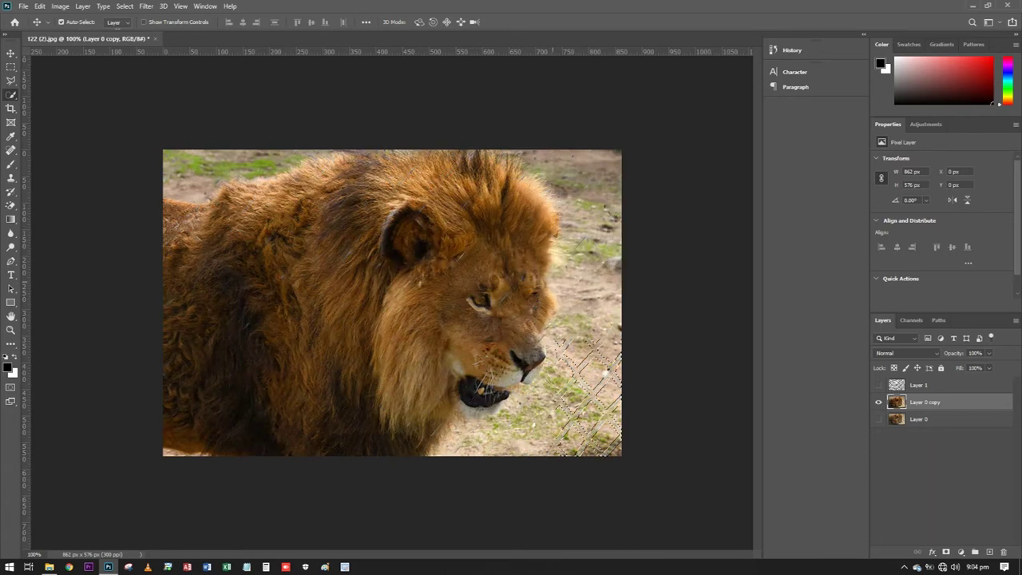
{"action": "key", "text": "ctrl+d"}
{"action": "key", "text": "j"}
{"action": "key", "text": "ctrl+plus"}
{"action": "key", "text": "ctrl+plus"}
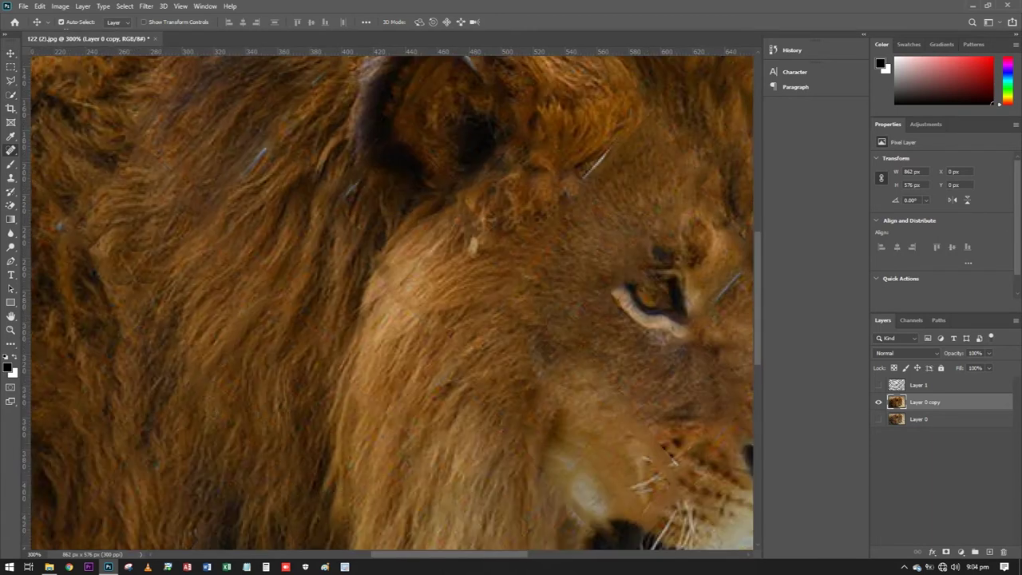
Spot-heal the leftover wire fragments beside the lion's face and in the nearby grass
{"action": "scroll", "coordinate": [391, 302], "scroll_direction": "right", "scroll_amount": 3}
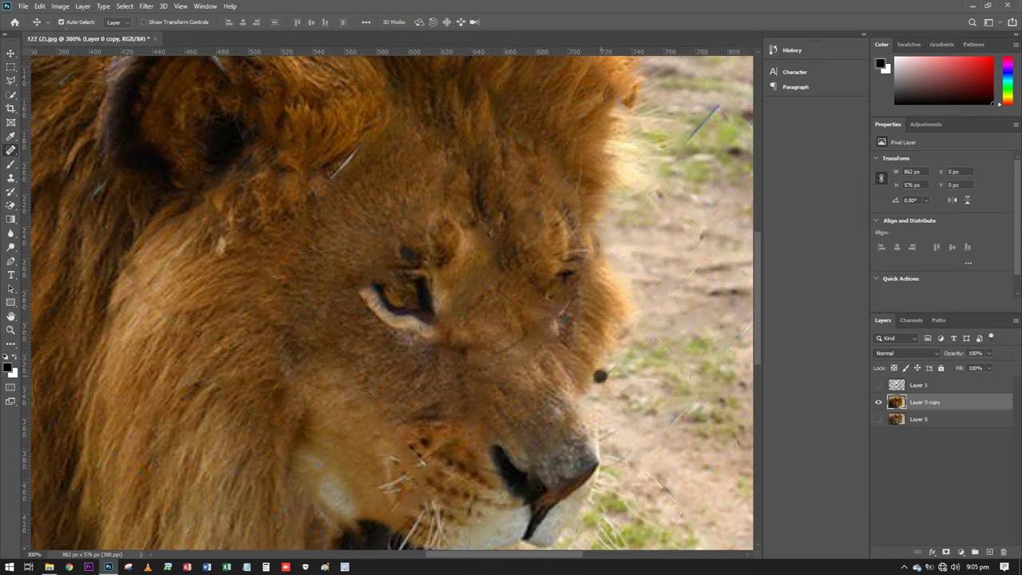
{"action": "left_click_drag", "start_coordinate": [714, 103], "coordinate": [685, 154]}
{"action": "left_click_drag", "start_coordinate": [397, 432], "coordinate": [421, 464]}
{"action": "scroll", "coordinate": [391, 303], "scroll_direction": "down", "scroll_amount": 2}
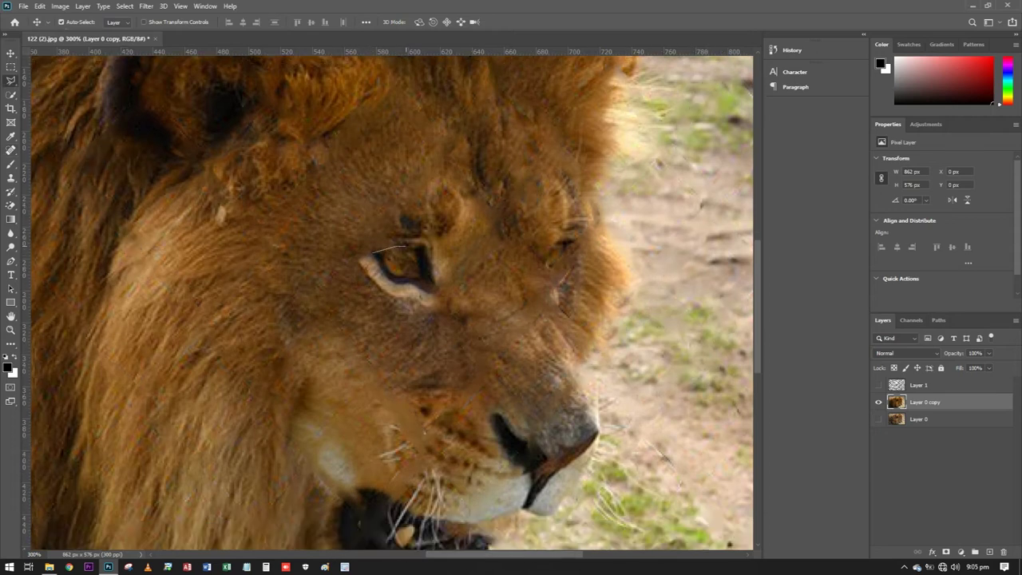
Copy the visible eye to a new layer, flip it horizontally, and move it over the hidden eye
{"action": "left_click_drag", "start_coordinate": [375, 257], "coordinate": [435, 289]}
{"action": "key", "text": "ctrl+shift+alt+n"}
{"action": "key", "text": "ctrl+t"}
{"action": "right_click", "coordinate": [408, 266]}
{"action": "left_click", "coordinate": [467, 446]}
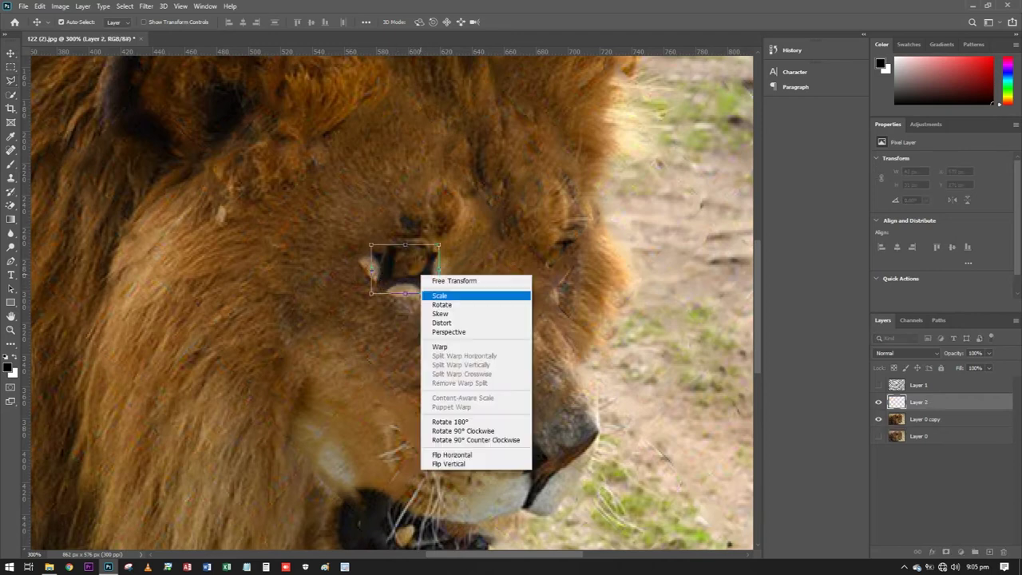
{"action": "left_click_drag", "start_coordinate": [403, 270], "coordinate": [572, 256]}
Tilt and reshape the flipped eye copy to fit the face, then commit it
{"action": "right_click", "coordinate": [540, 269]}
{"action": "key", "text": "Escape"}
{"action": "right_click", "coordinate": [588, 257]}
{"action": "left_click", "coordinate": [611, 288]}
{"action": "left_click_drag", "start_coordinate": [619, 279], "coordinate": [615, 289]}
{"action": "left_click_drag", "start_coordinate": [609, 224], "coordinate": [584, 235]}
{"action": "key", "text": "Return"}
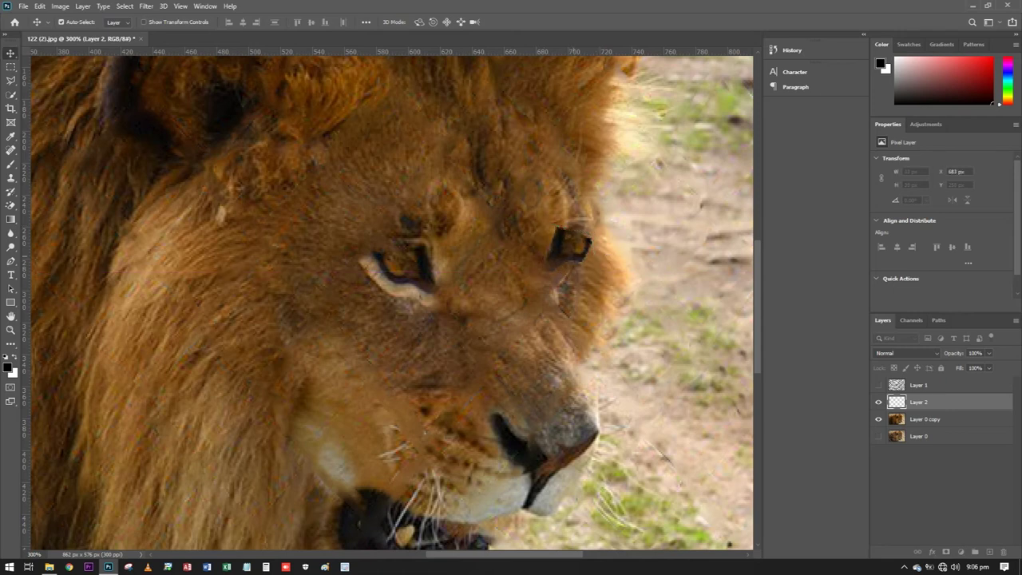
{"action": "scroll", "coordinate": [584, 253], "scroll_direction": "up", "scroll_amount": 5}
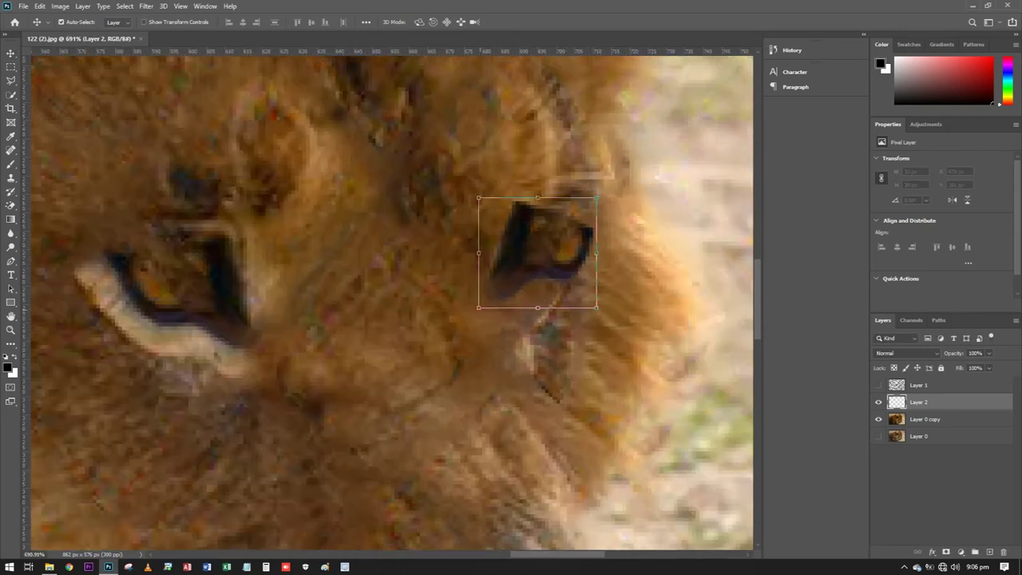
Distort the eye copy to fit, commit, and merge it with the photo copy layer
{"action": "left_click_drag", "start_coordinate": [478, 307], "coordinate": [494, 292]}
{"action": "key", "text": "Return"}
{"action": "left_click", "coordinate": [925, 419], "text": "shift"}
{"action": "right_click", "coordinate": [918, 402]}
{"action": "left_click", "coordinate": [807, 192]}
Brush under the rebuilt eye to darken its bluish outline and blend it into the fur
{"action": "left_click", "coordinate": [10, 164]}
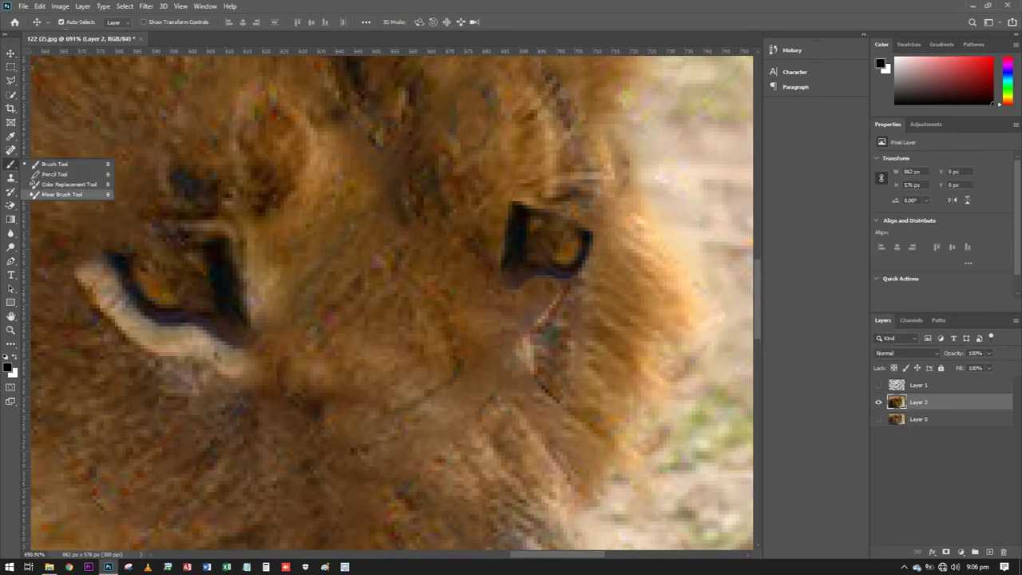
{"action": "left_click_drag", "start_coordinate": [511, 284], "coordinate": [590, 239]}
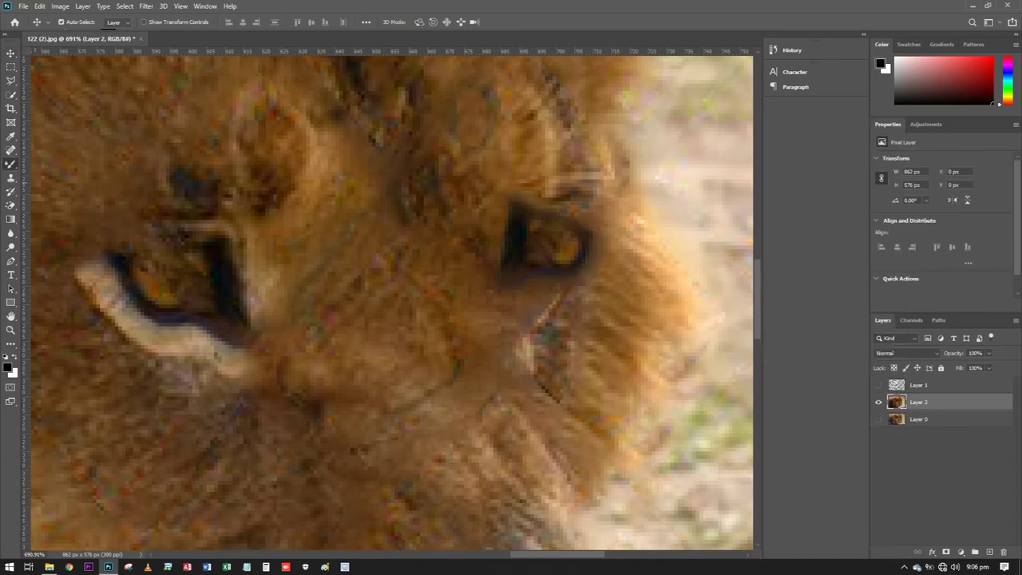
{"action": "left_click", "coordinate": [515, 312]}
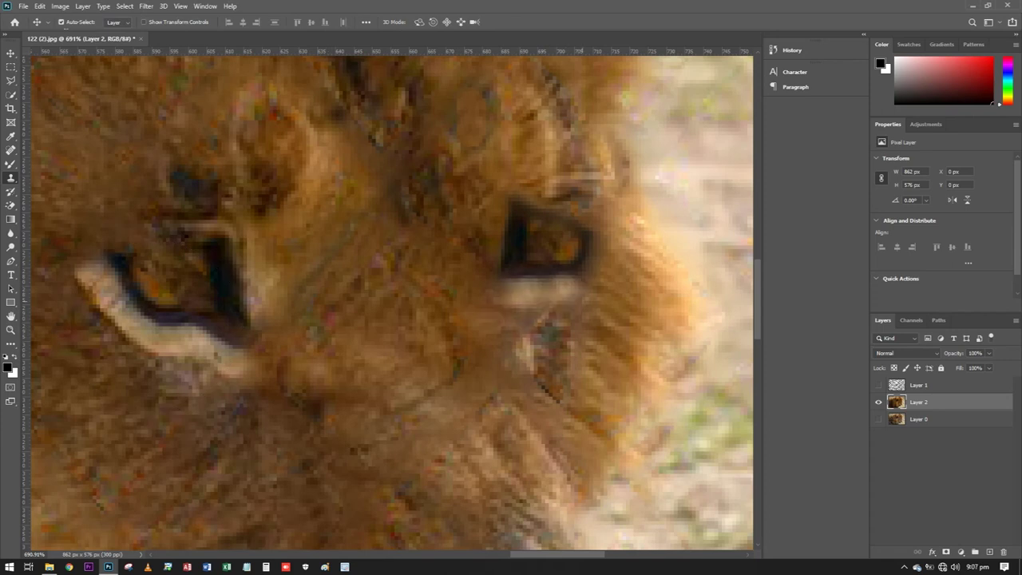
{"action": "scroll", "coordinate": [559, 296], "scroll_direction": "down", "scroll_amount": 5}
{"action": "scroll", "coordinate": [391, 303], "scroll_direction": "down", "scroll_amount": 3}
{"action": "scroll", "coordinate": [391, 304], "scroll_direction": "up", "scroll_amount": 5}
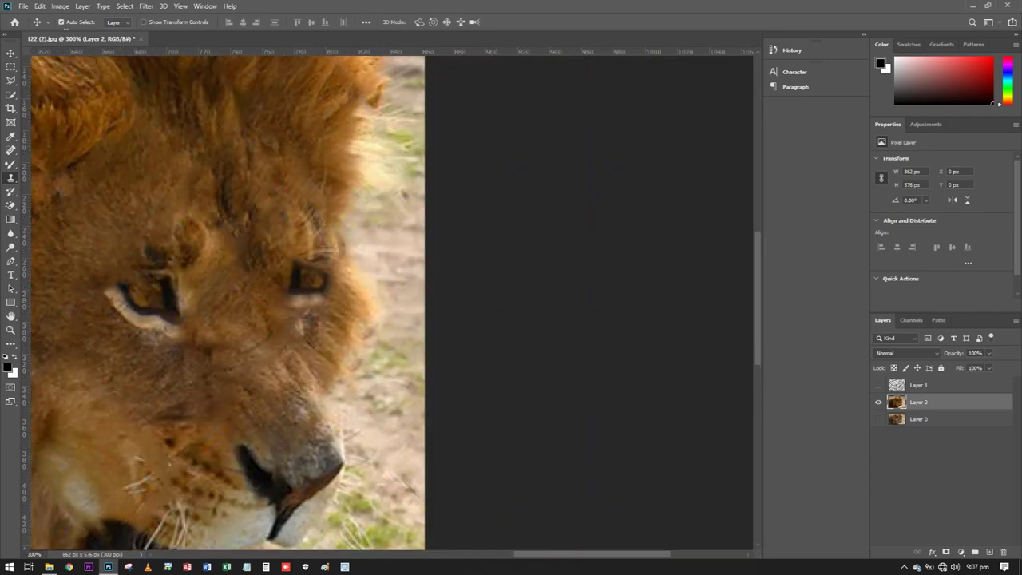
{"action": "scroll", "coordinate": [387, 304], "scroll_direction": "up", "scroll_amount": 1}
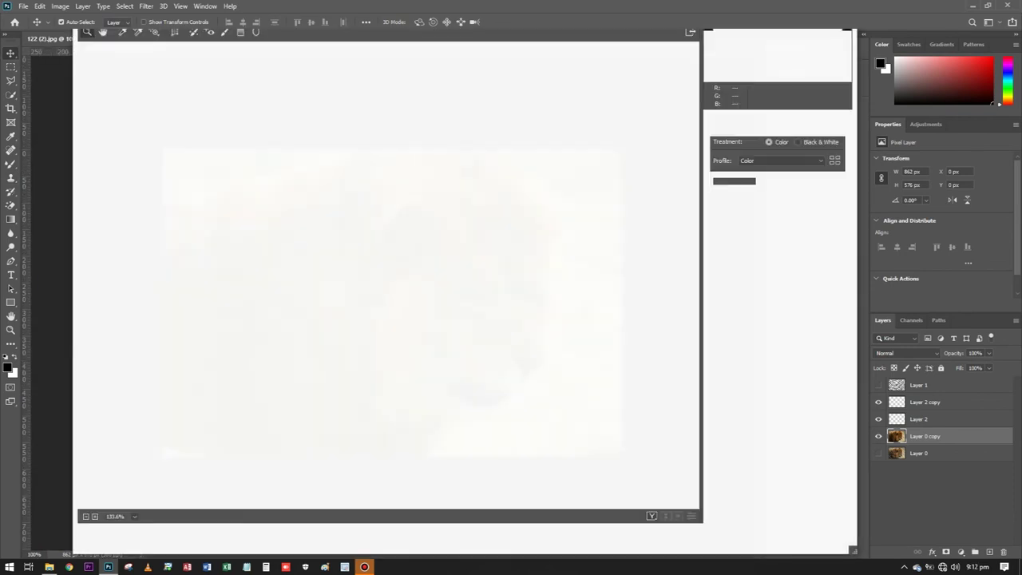
Lower Exposure to -0.05 and Contrast to about -35 in Camera Raw's Basic panel
{"action": "type", "text": "-0.05"}
{"action": "key", "text": "Tab"}
{"action": "type", "text": "-38"}
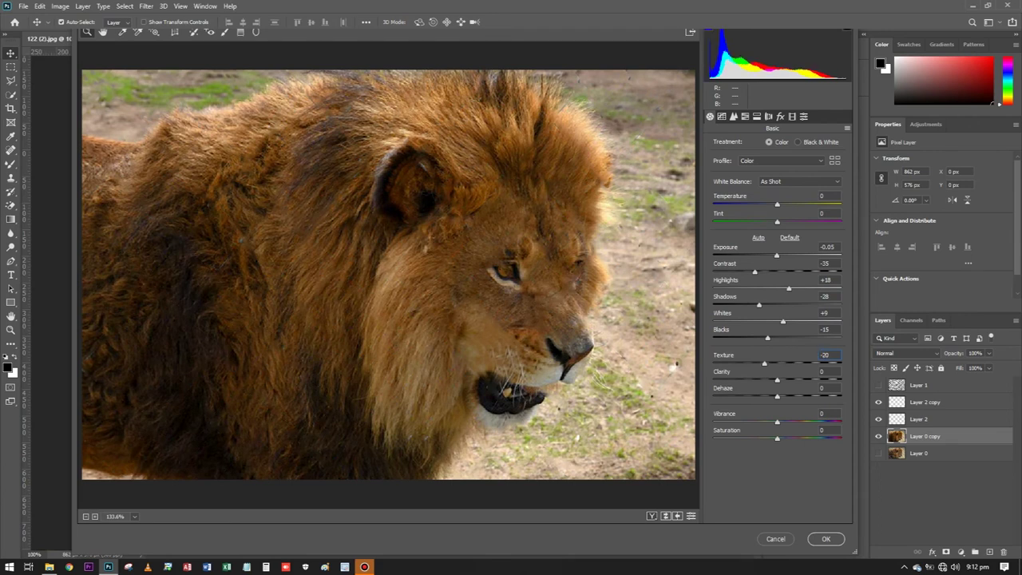
{"action": "key", "text": "ctrl+alt+2"}
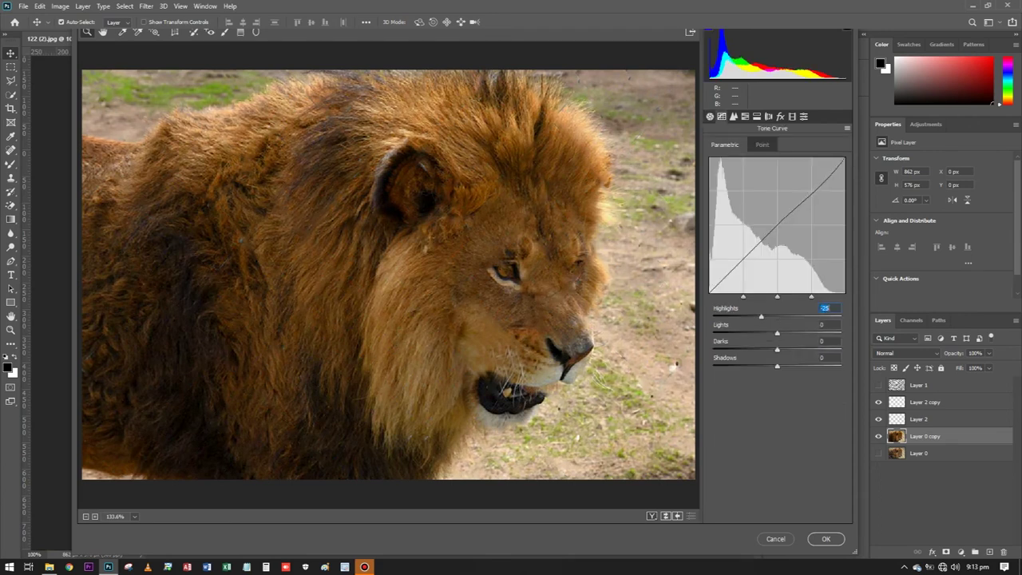
Set Tone Curve Shadows to -25, adjust HSL saturation, and shift Calibration primaries (red hue -21)
{"action": "key", "text": "Tab"}
{"action": "key", "text": "Tab"}
{"action": "key", "text": "Tab"}
{"action": "type", "text": "-25"}
{"action": "left_click", "coordinate": [745, 116]}
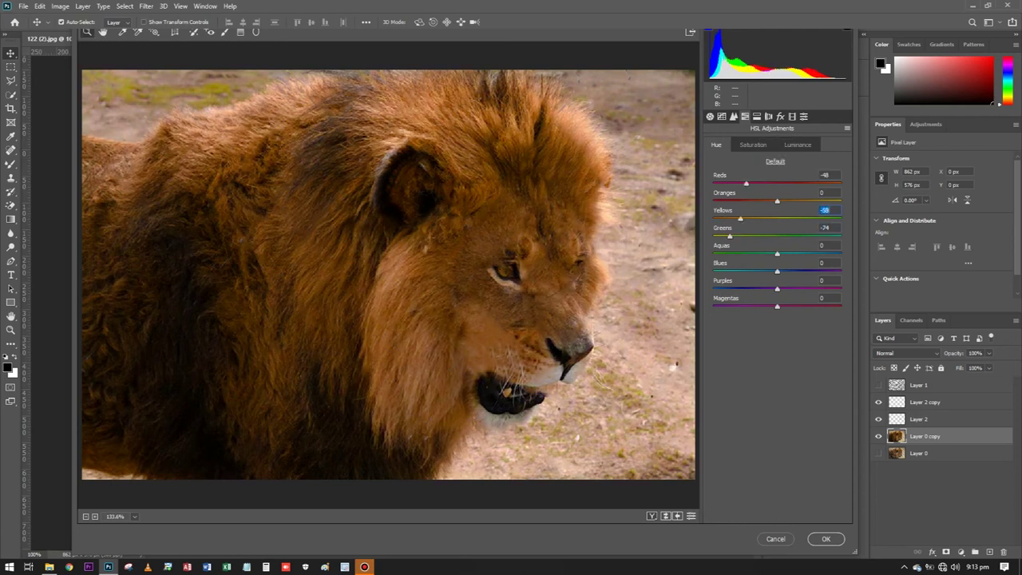
{"action": "left_click", "coordinate": [752, 145]}
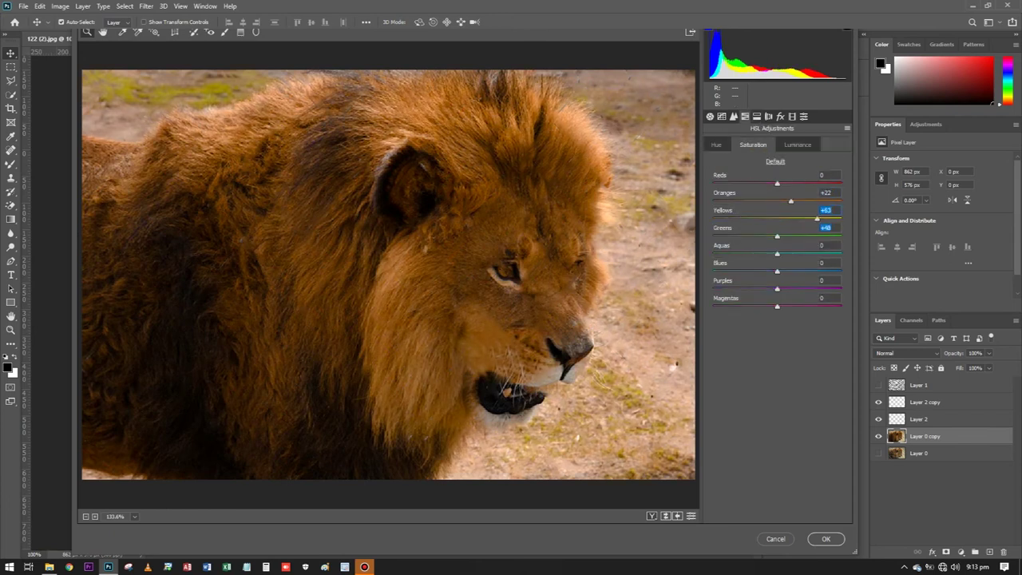
{"action": "left_click", "coordinate": [780, 116]}
{"action": "left_click", "coordinate": [792, 116]}
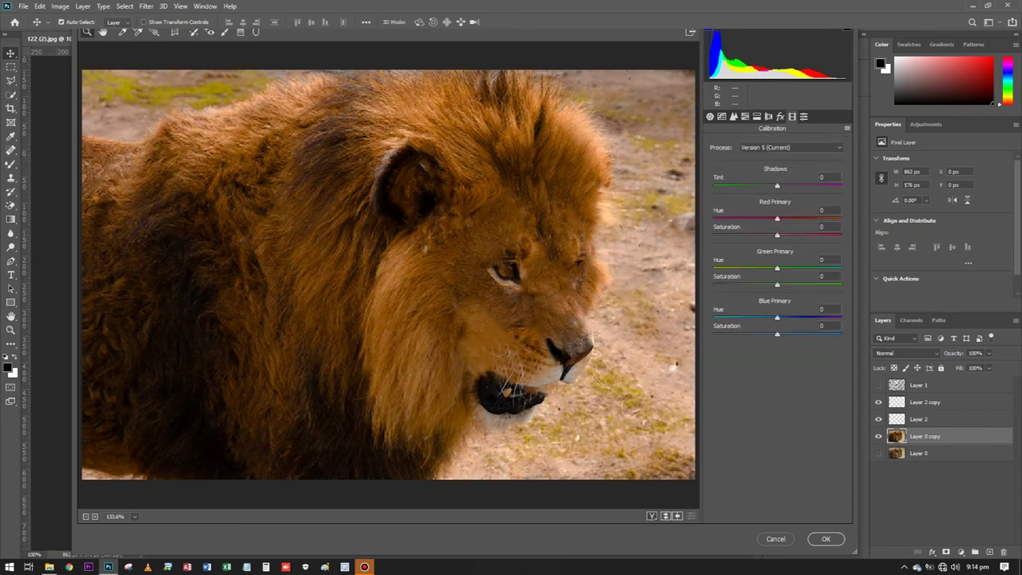
{"action": "key", "text": "Tab"}
{"action": "type", "text": "23"}
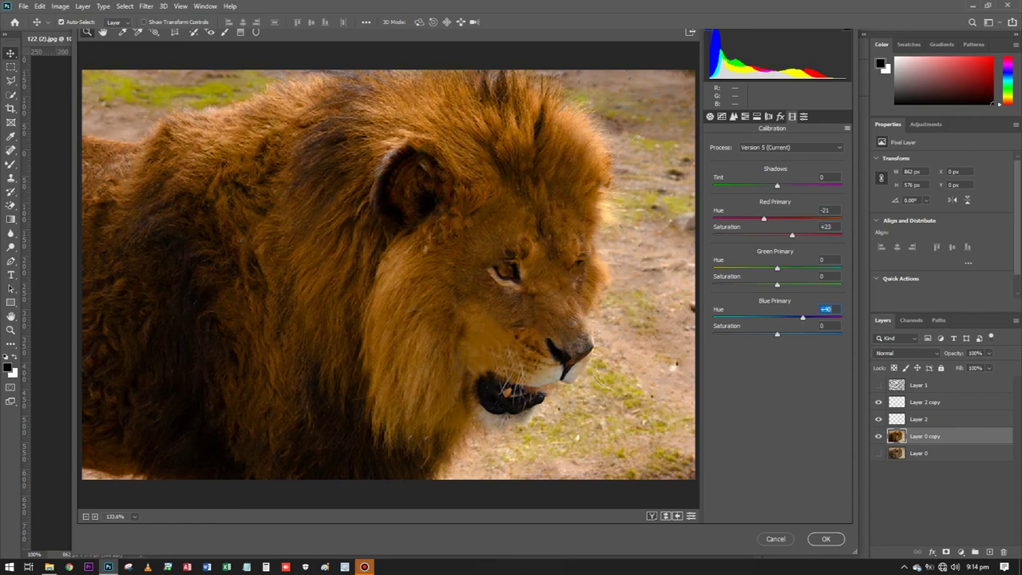
Set Post Crop Vignetting to -42 and apply the Camera Raw grade
{"action": "left_click", "coordinate": [780, 116]}
{"action": "left_click", "coordinate": [825, 246]}
{"action": "type", "text": "-42"}
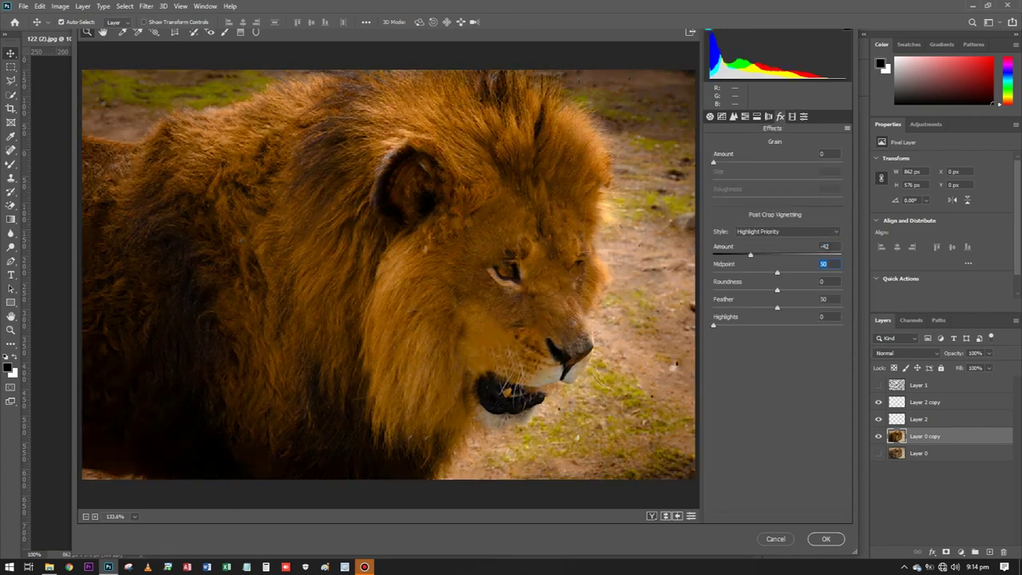
{"action": "key", "text": "Return"}
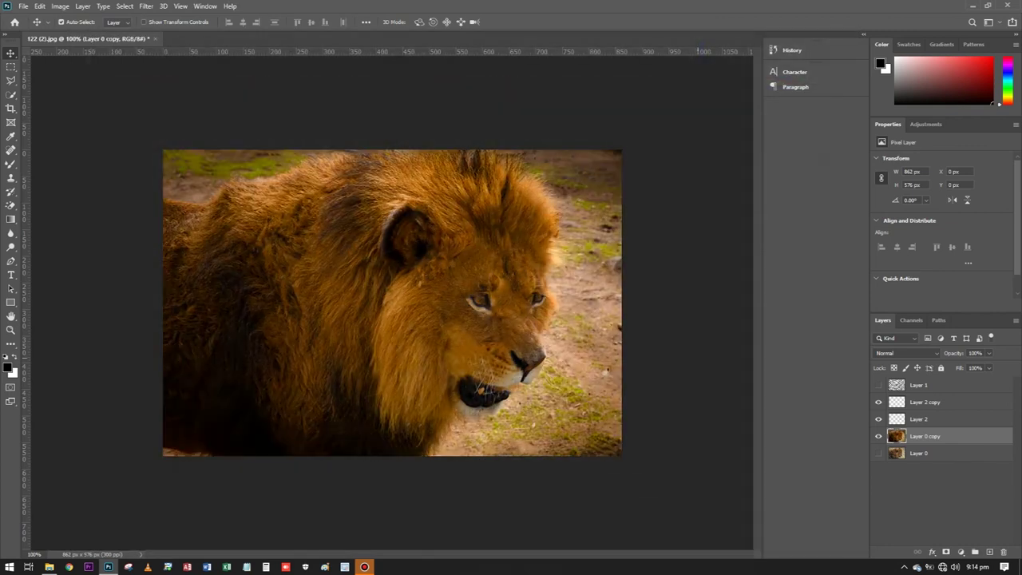
{"action": "right_click", "coordinate": [918, 401]}
Merge the graded photo and eye layer into Layer 2 copy, then fit the whole photo in view
{"action": "left_click", "coordinate": [830, 312]}
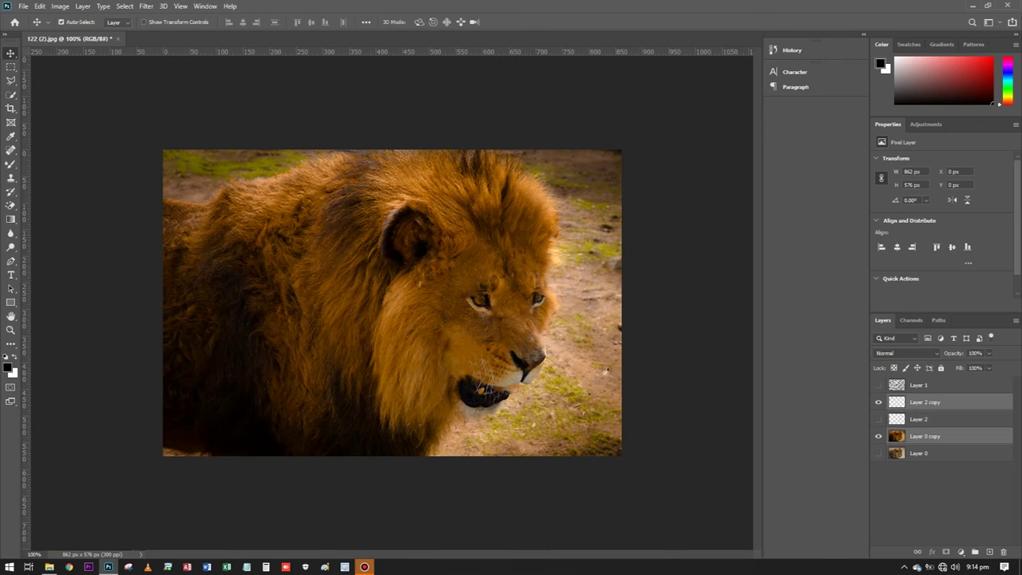
{"action": "key", "text": "b"}
{"action": "key", "text": "ctrl+plus"}
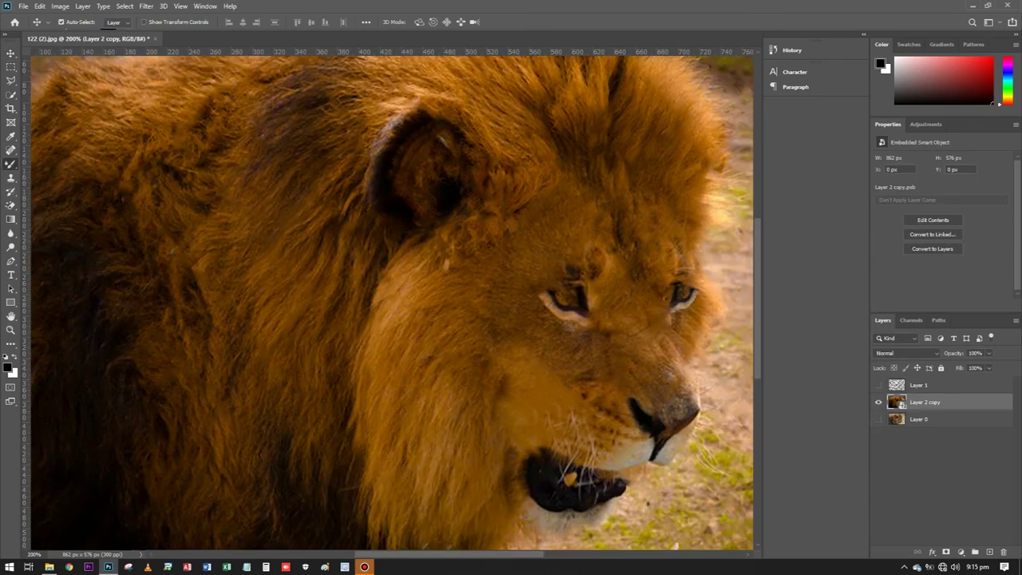
{"action": "key", "text": "ctrl+minus"}
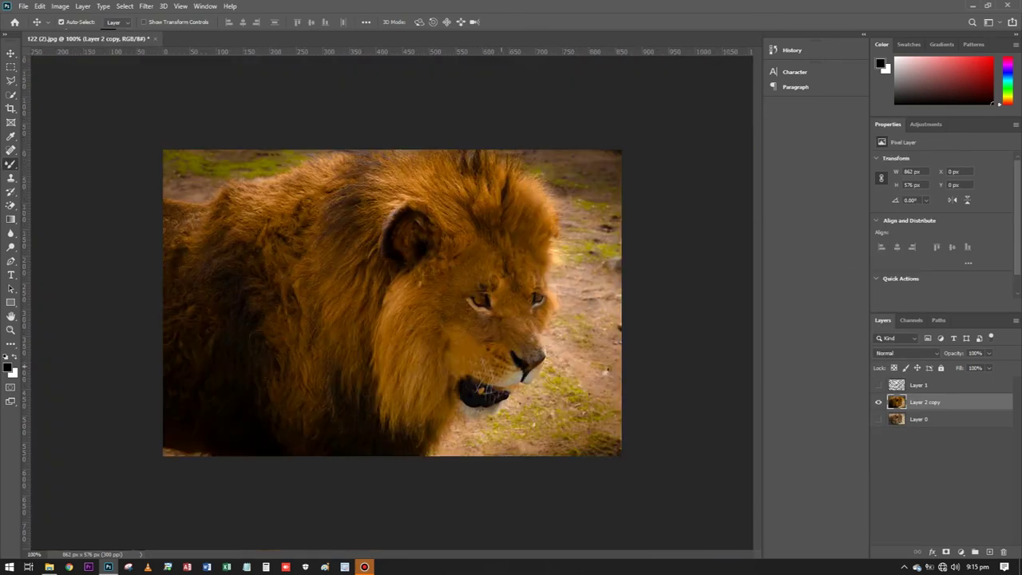